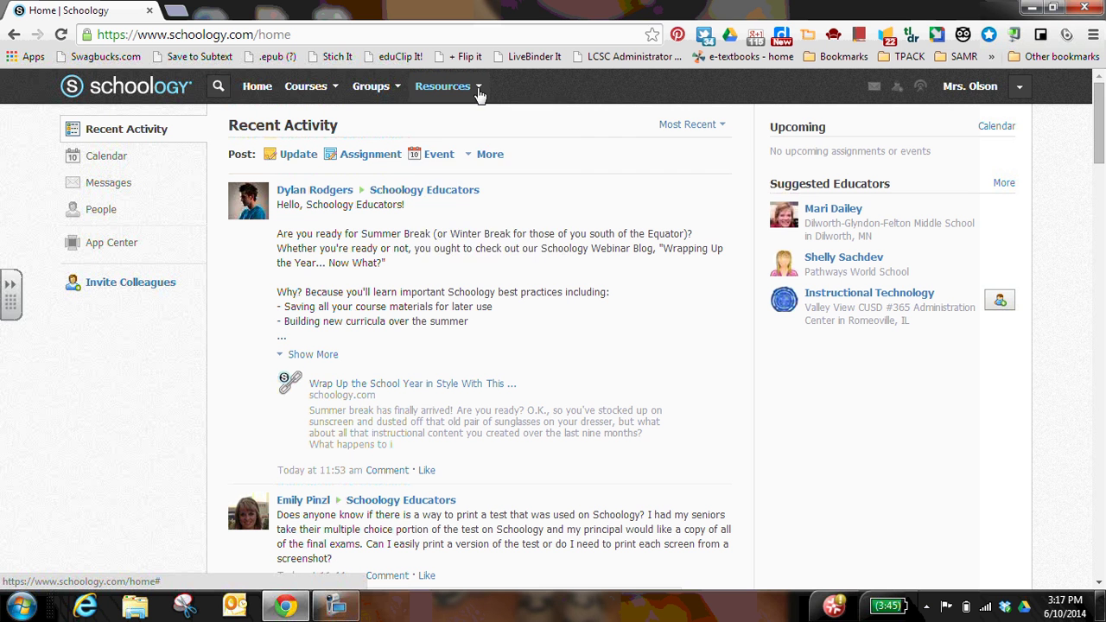
# Install the Google Drive app from Resources > Apps so it appears under My Resource Apps.
pyautogui.click(480, 91)
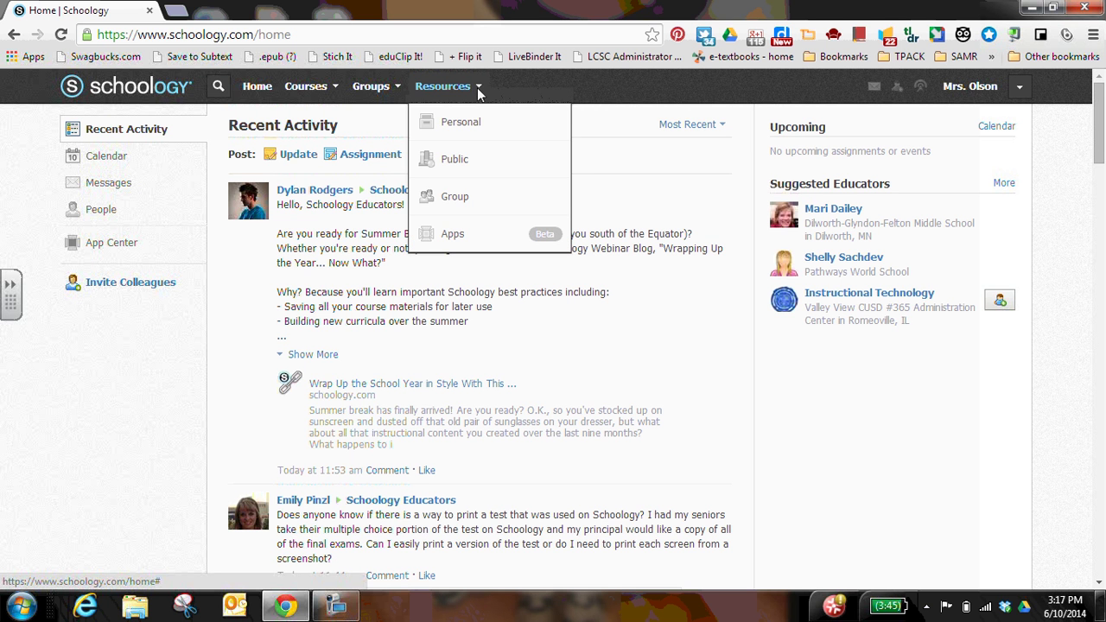
pyautogui.click(471, 242)
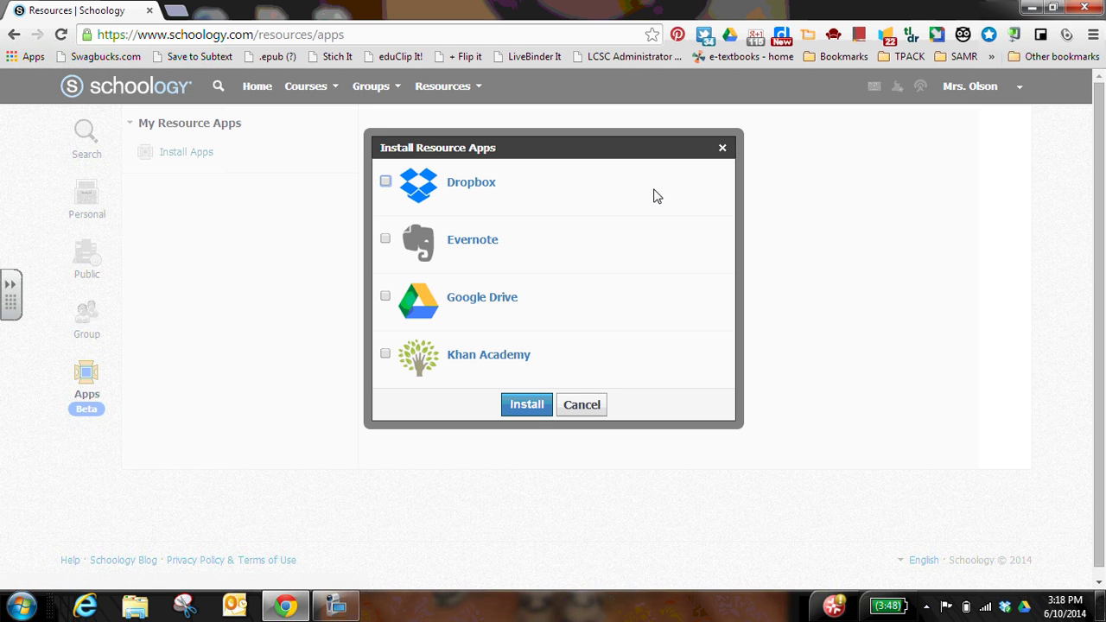
pyautogui.click(385, 297)
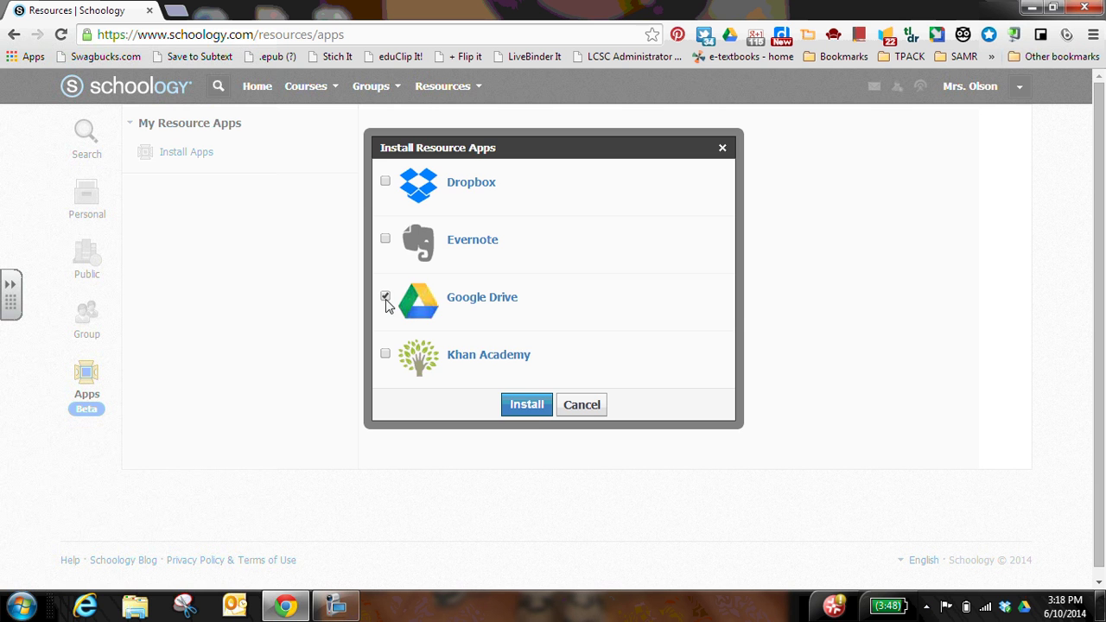
pyautogui.click(536, 407)
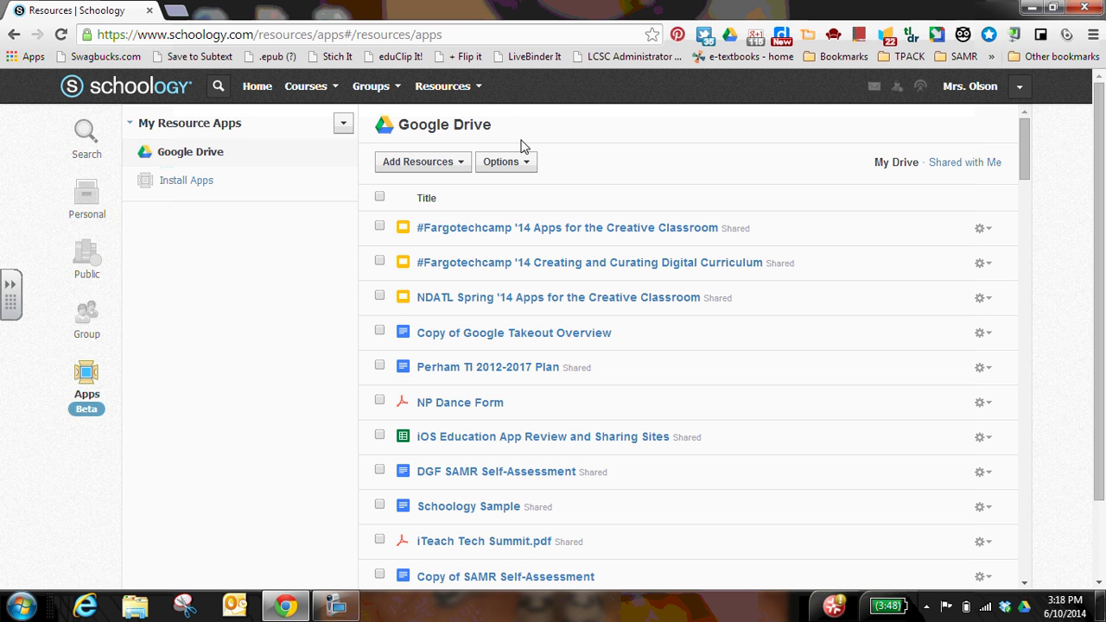
pyautogui.click(473, 90)
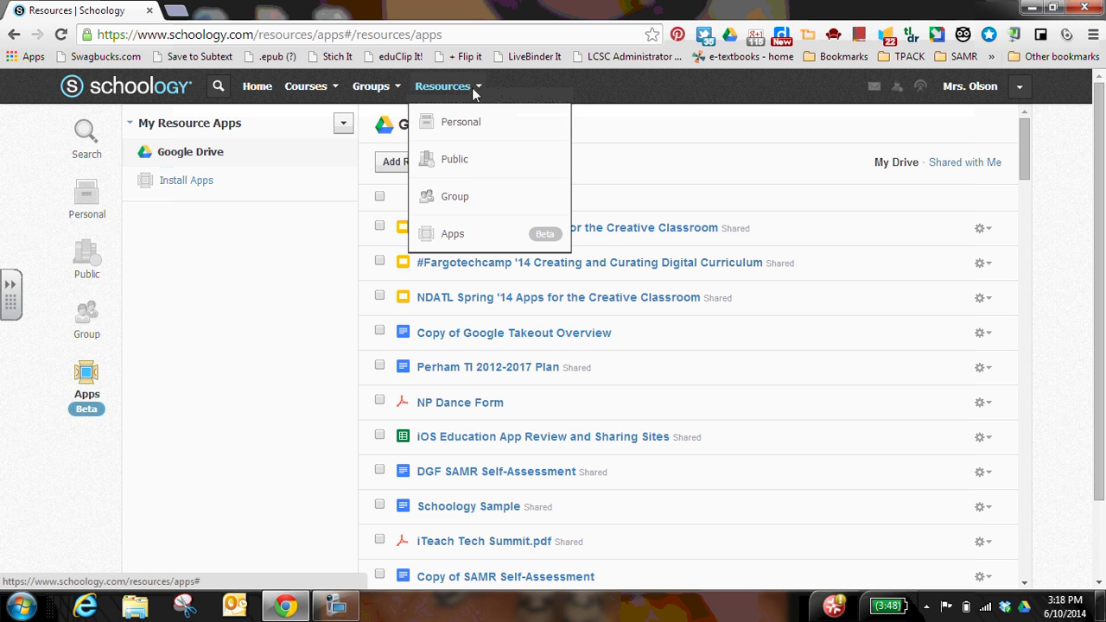
pyautogui.click(454, 239)
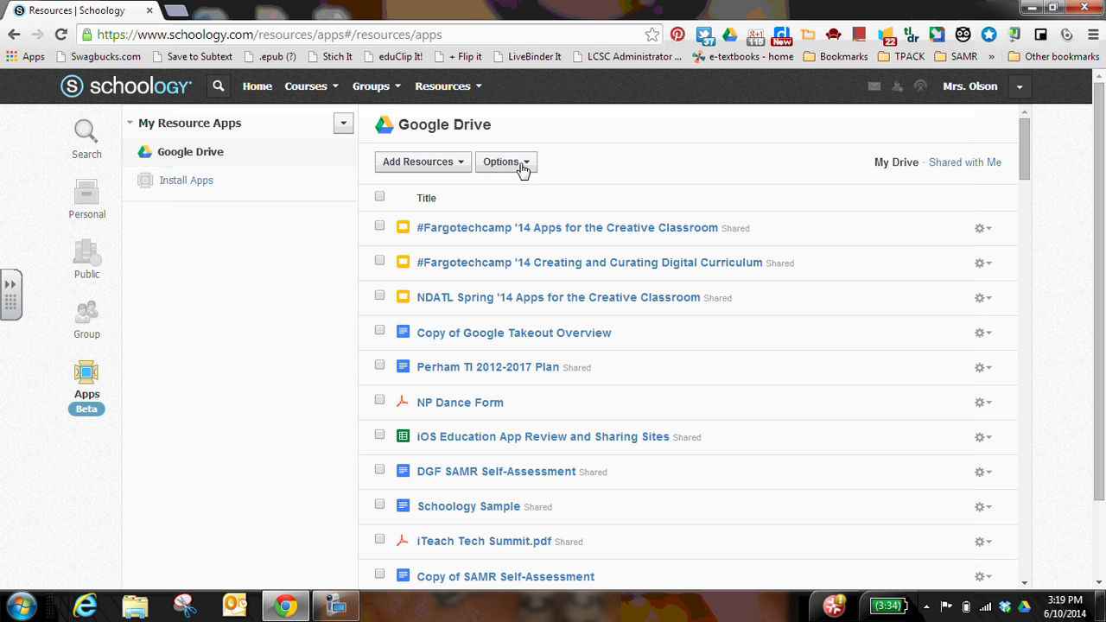
# Tick the Schoology Sample file in the Drive list, leaving Perham TI 2012-2017 Plan unticked.
pyautogui.click(380, 366)
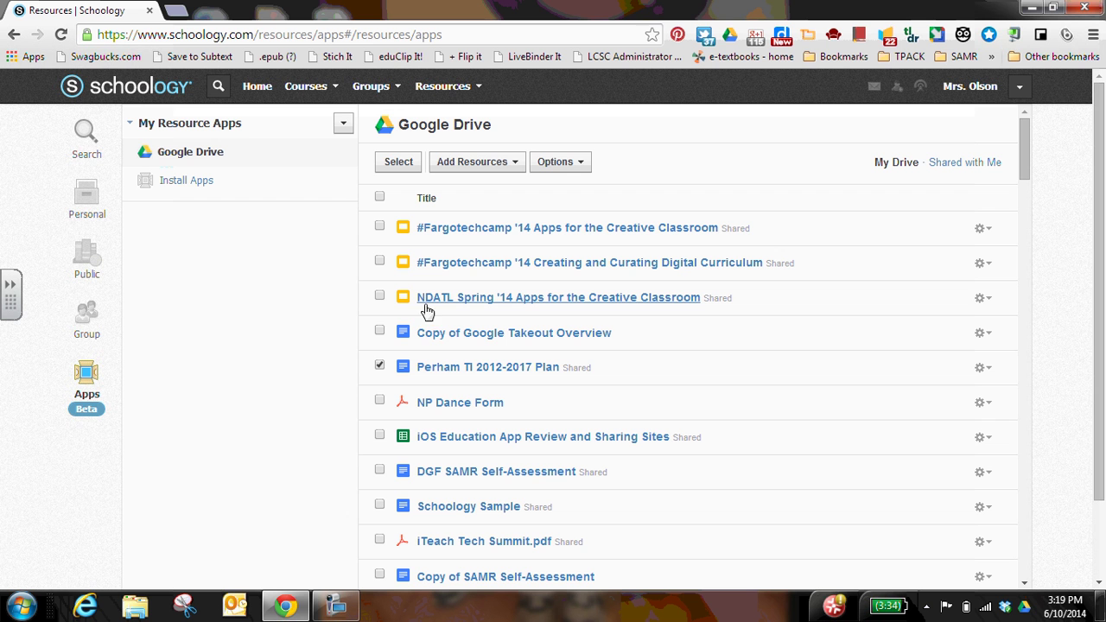
pyautogui.click(380, 507)
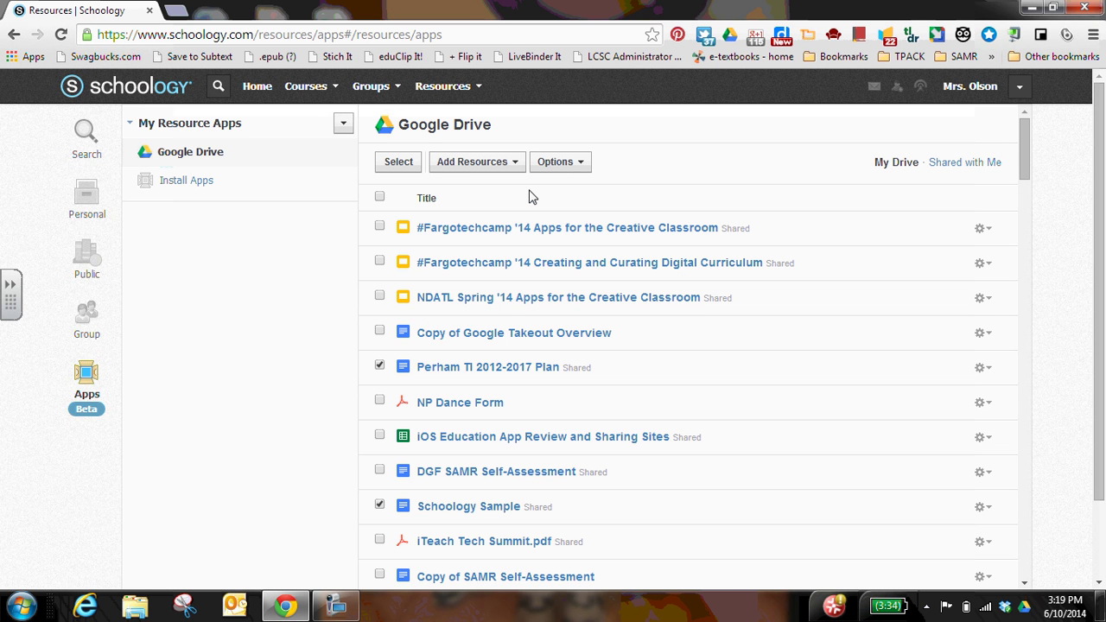
pyautogui.click(380, 367)
# Add a new Google document titled 'Notes' from Add Resources.
pyautogui.click(514, 170)
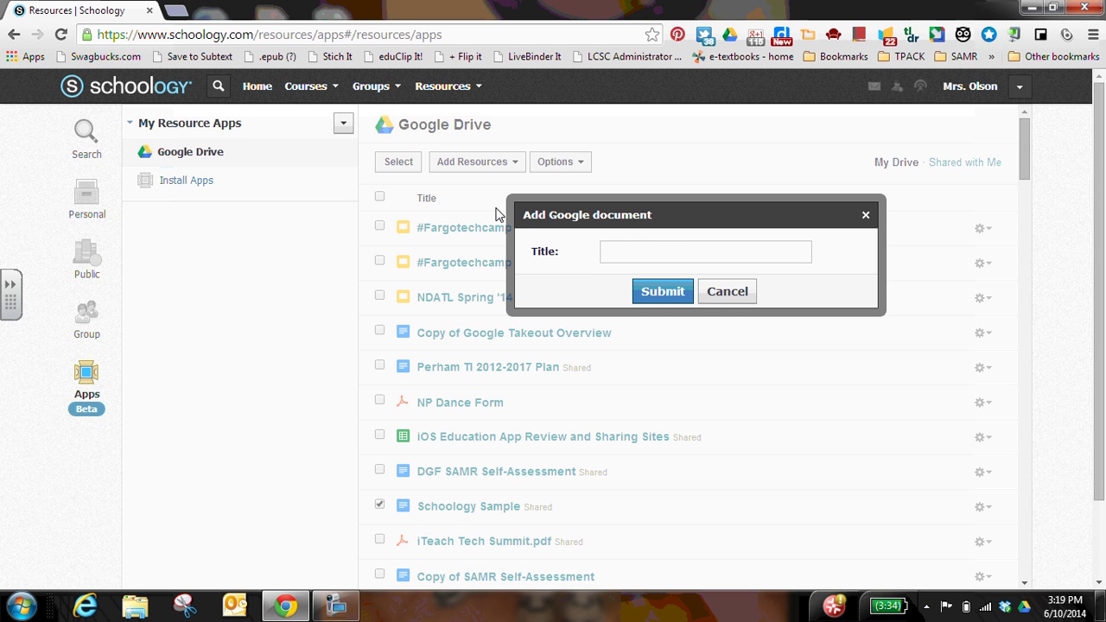
pyautogui.click(691, 253)
pyautogui.write('Notes')
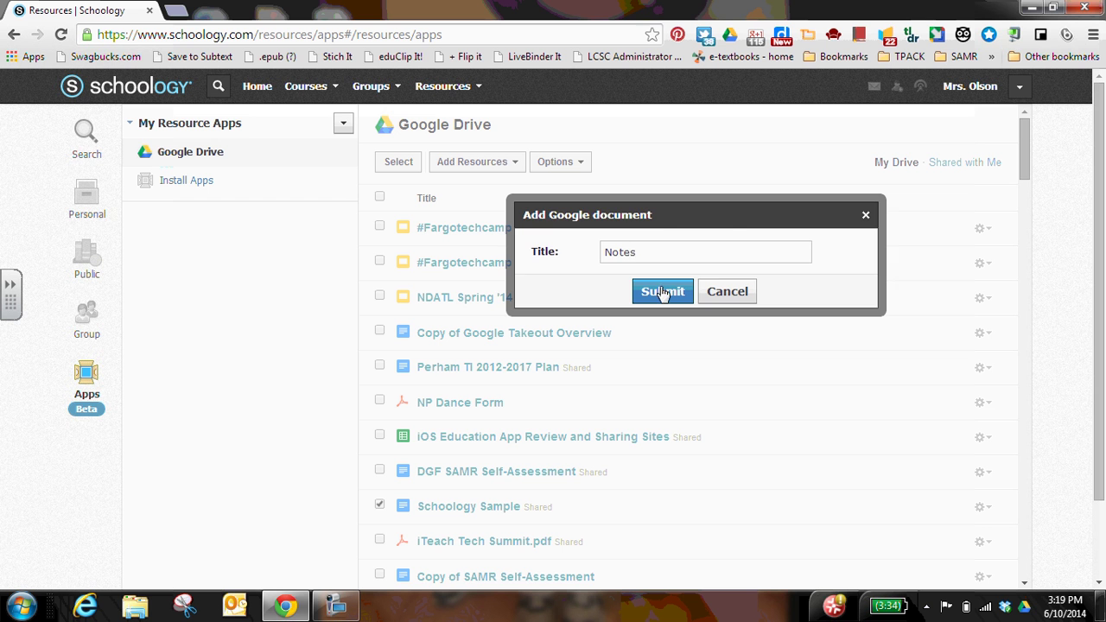
pyautogui.click(662, 289)
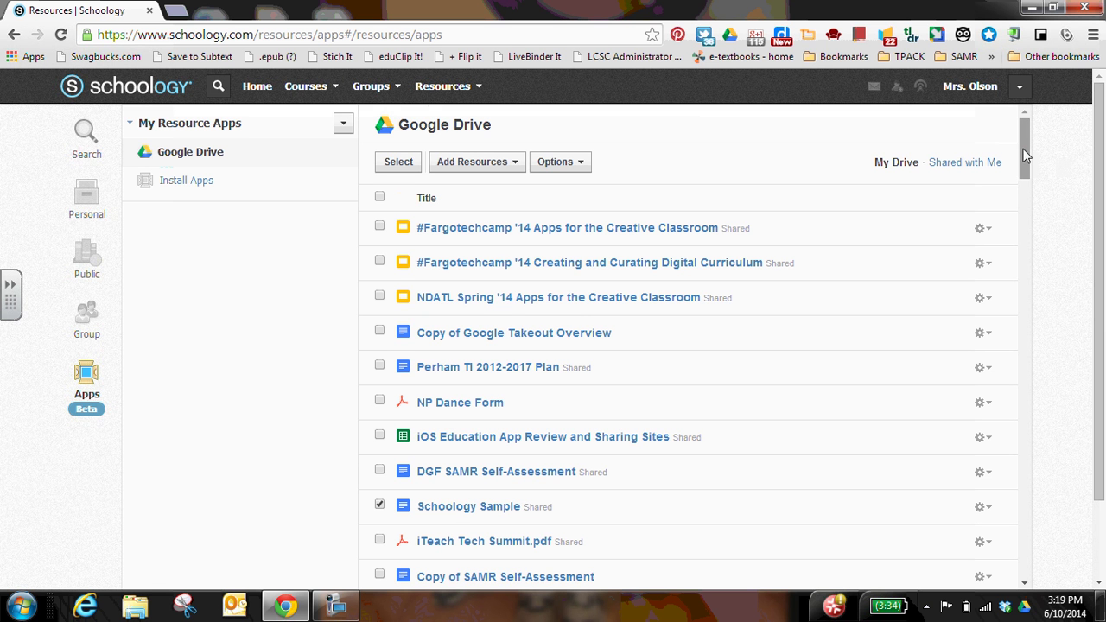
# Find the new Notes document in the Drive list and tick it for import.
pyautogui.scroll(-3, 1038, 130)
pyautogui.scroll(3, 1034, 117)
pyautogui.scroll(-3, 1030, 155)
pyautogui.moveTo(1031, 195); pyautogui.dragTo(1042, 544)
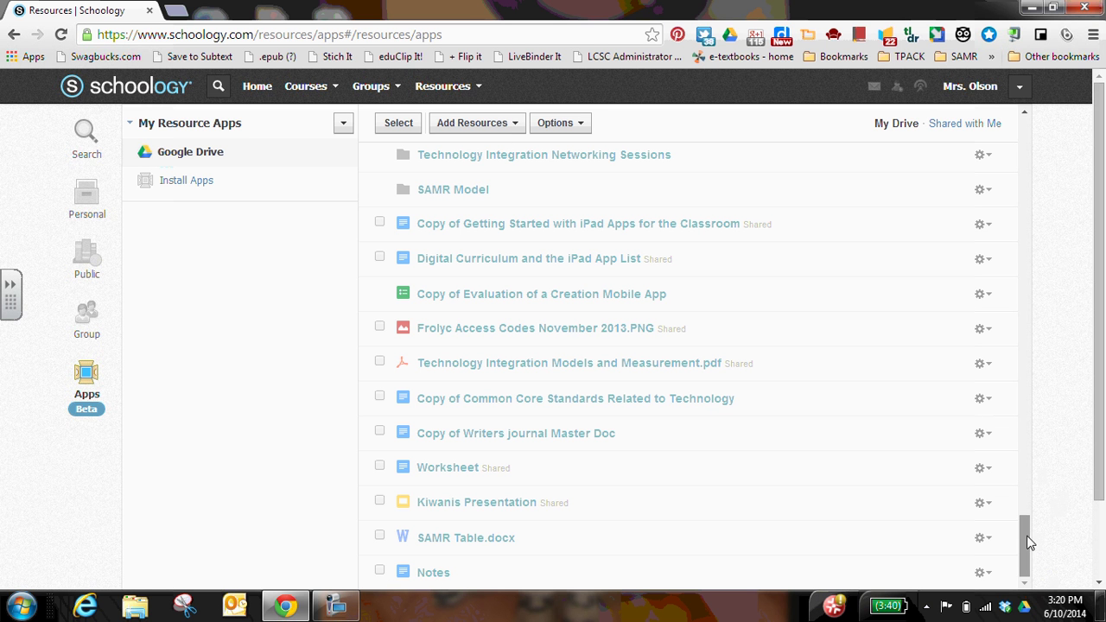
pyautogui.scroll(20, 1026, 541)
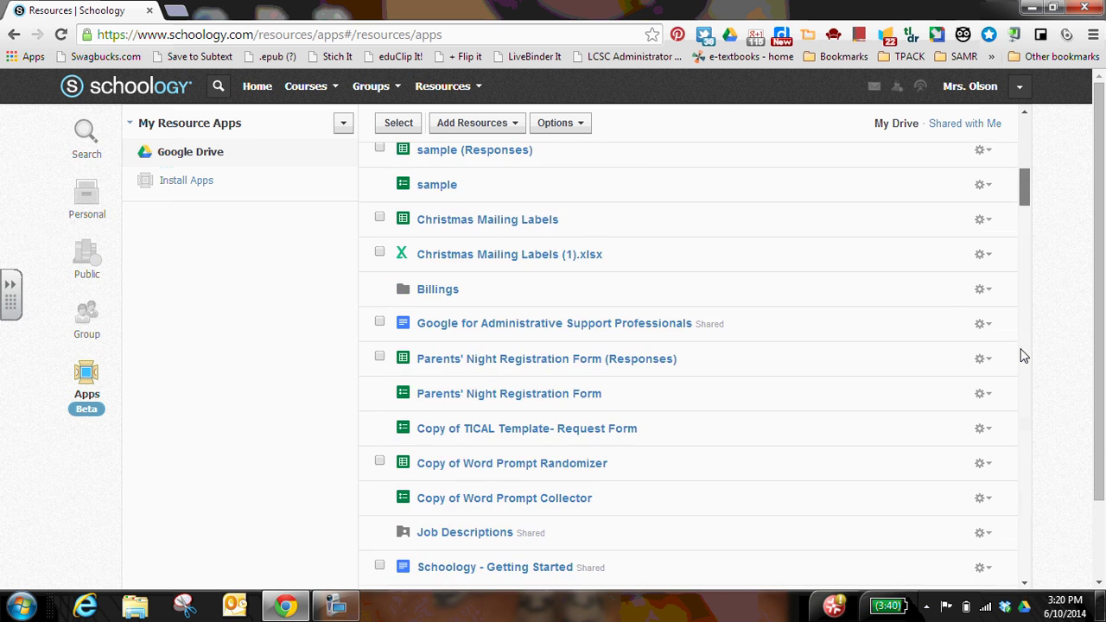
pyautogui.scroll(-12, 1037, 519)
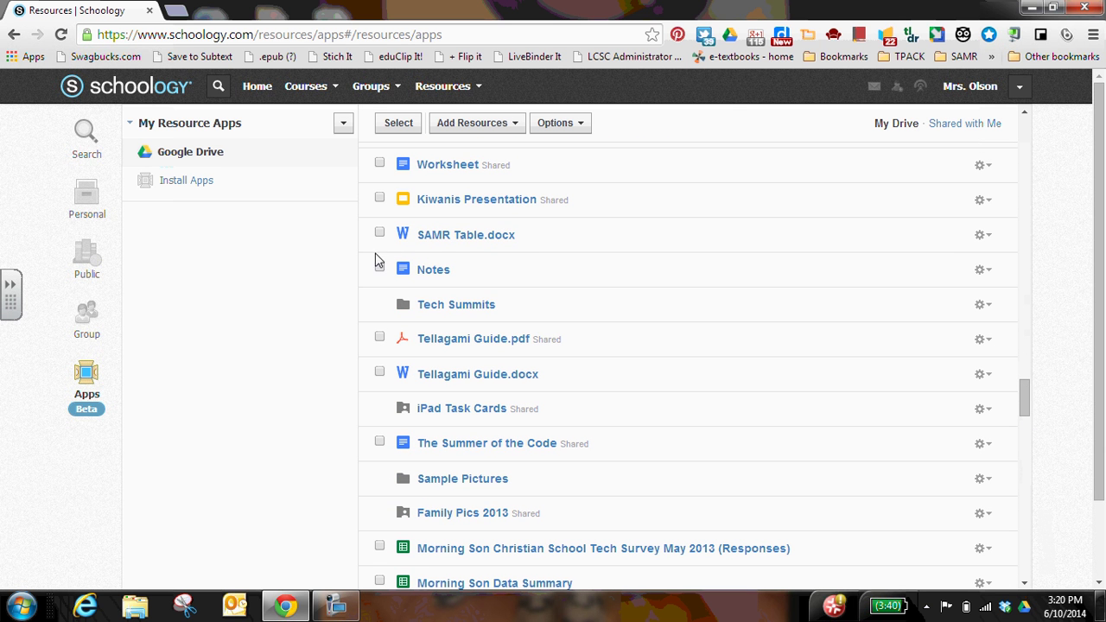
pyautogui.click(379, 268)
pyautogui.click(432, 270)
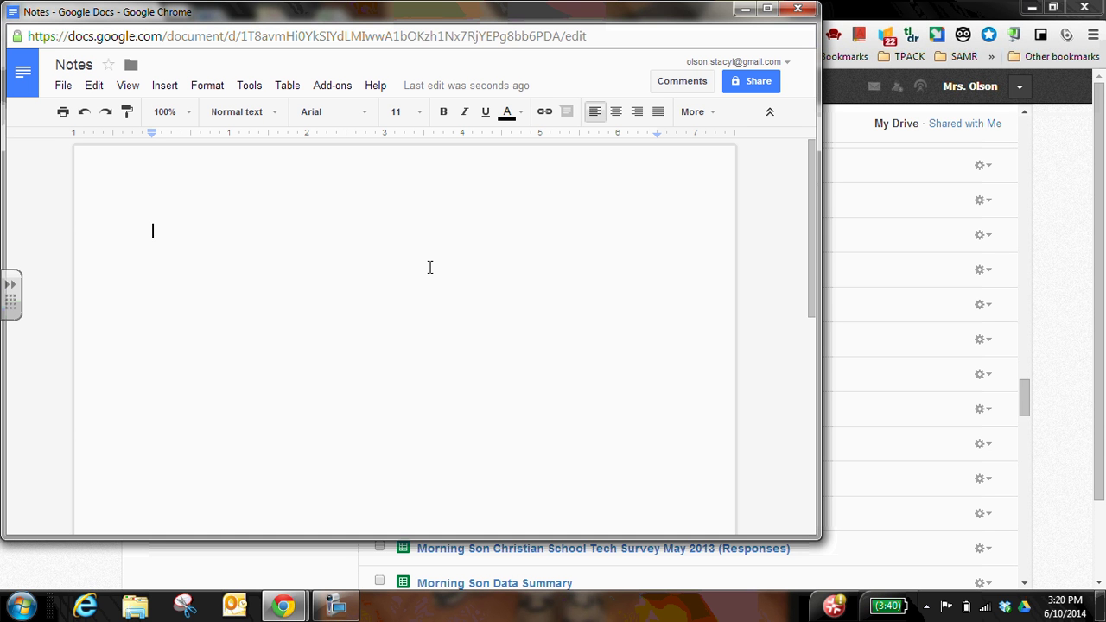
pyautogui.click(798, 9)
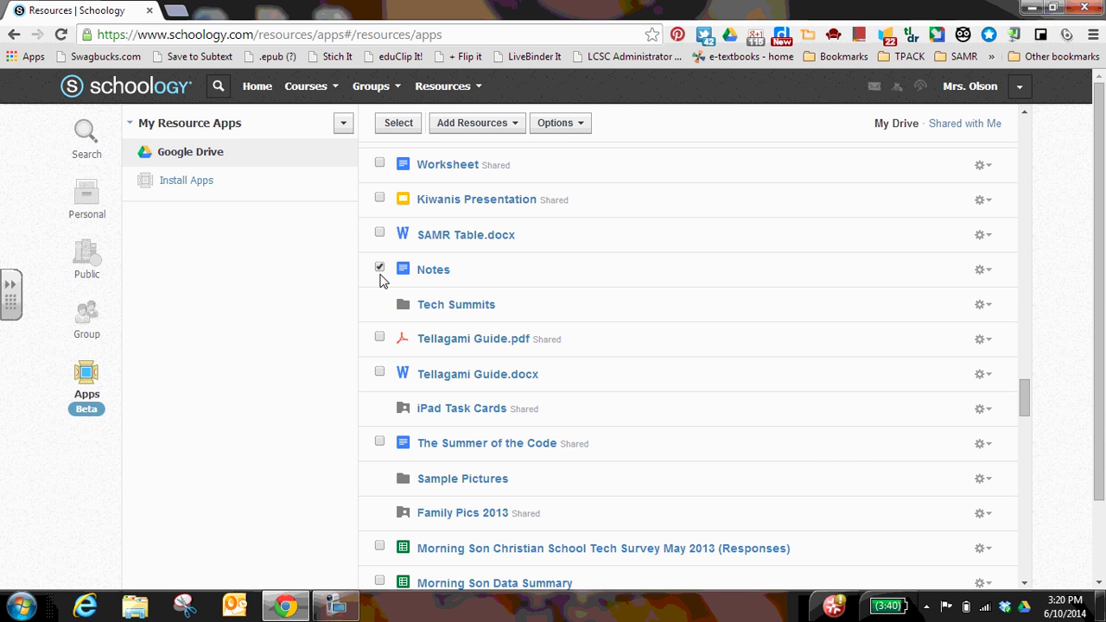
# Copy Schoology Sample and Notes into the Math Skills: Section 1 course.
pyautogui.click(399, 124)
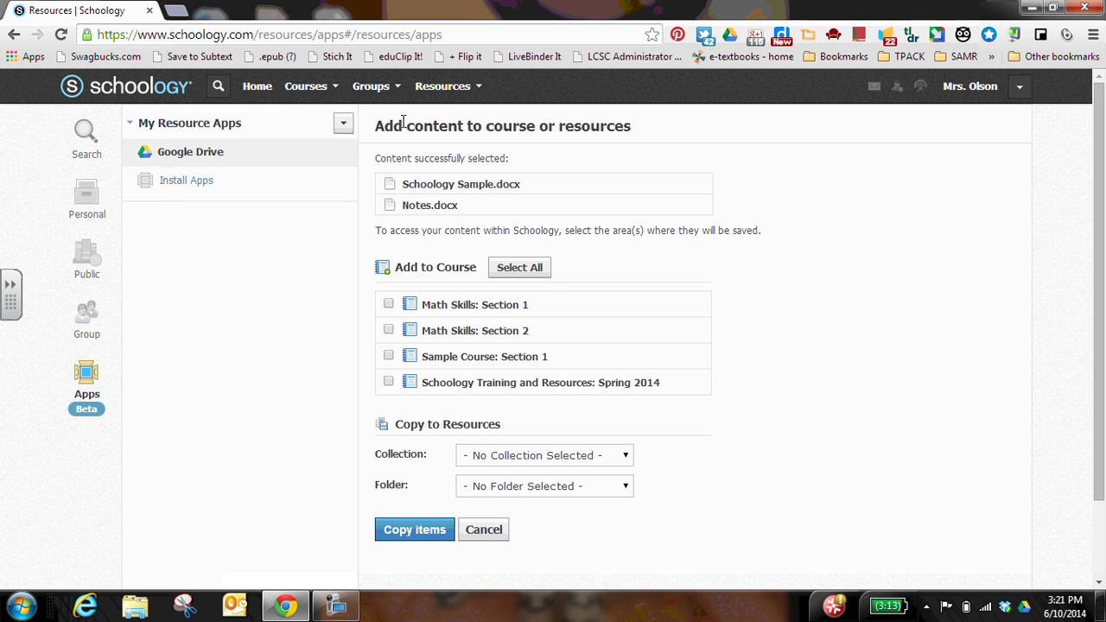
pyautogui.moveTo(1100, 222); pyautogui.dragTo(1105, 269)
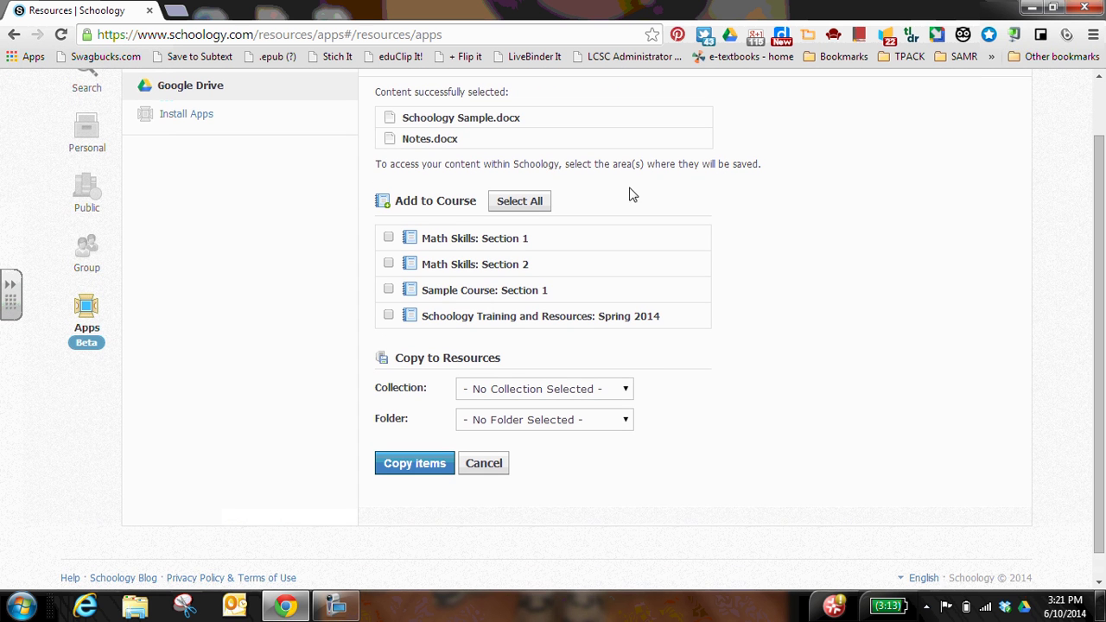
pyautogui.click(389, 238)
pyautogui.click(416, 467)
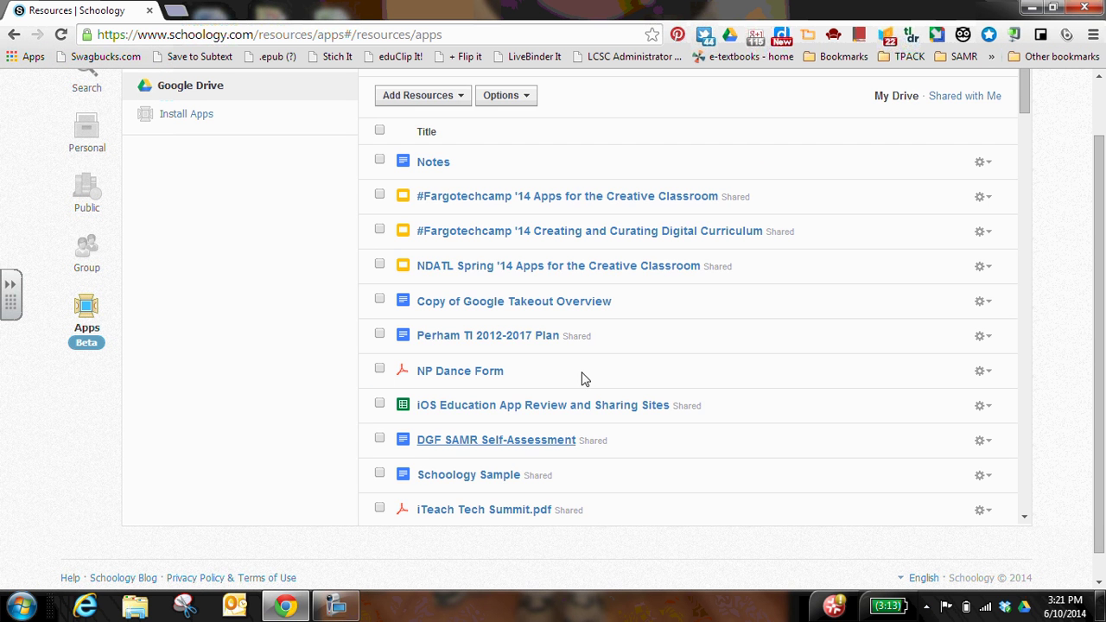
pyautogui.moveTo(1103, 184); pyautogui.dragTo(1103, 125)
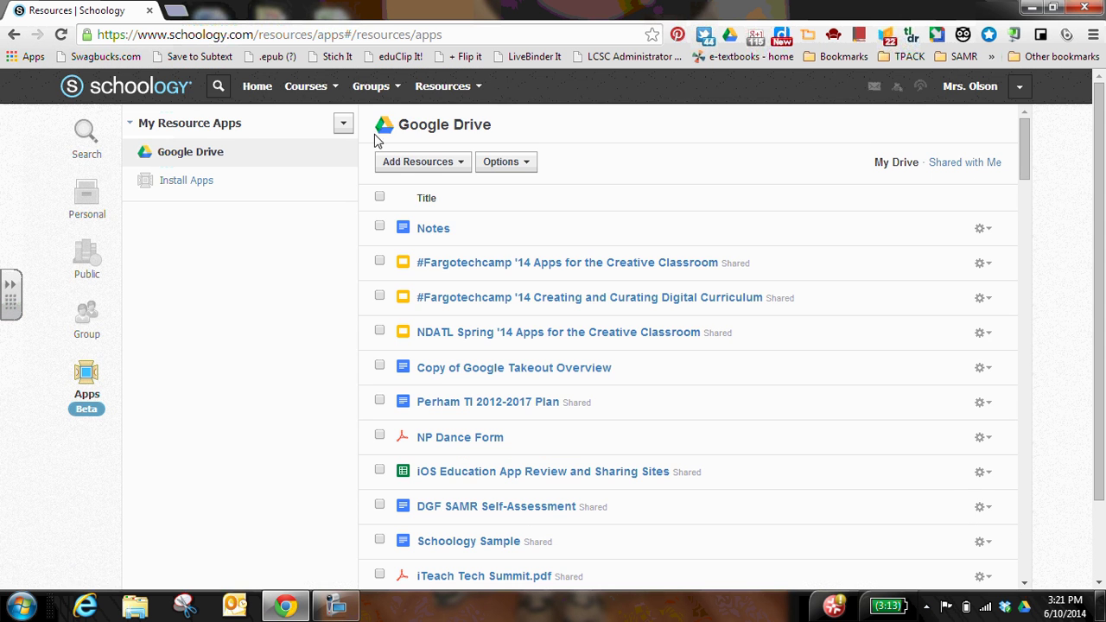
# Go to the Math Skills: Section 1 course and show its Files/Links materials.
pyautogui.click(329, 90)
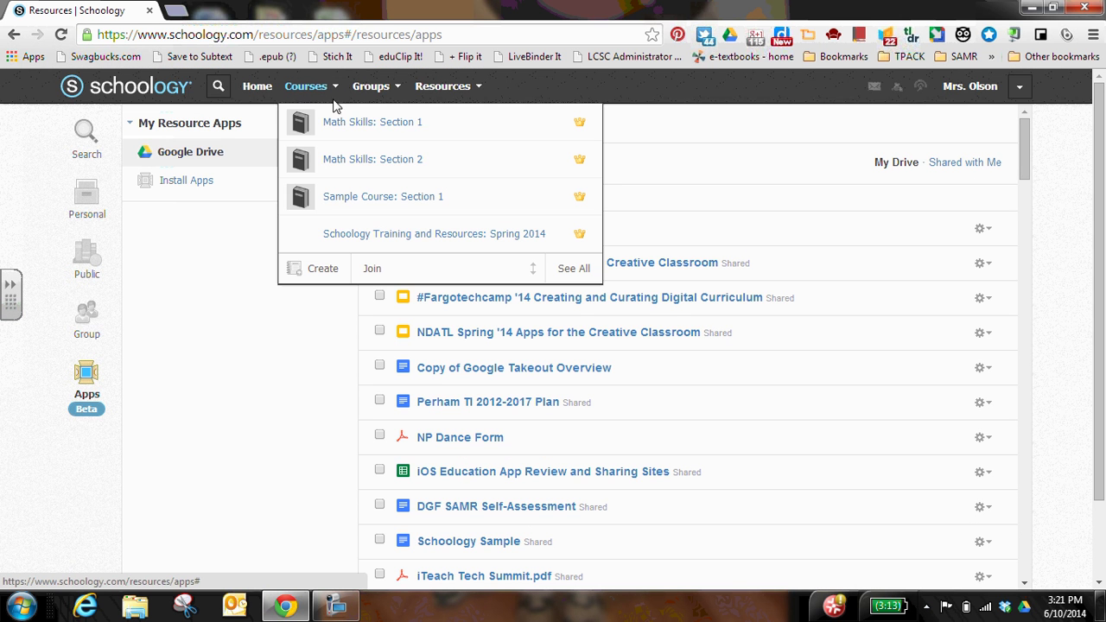
pyautogui.click(349, 127)
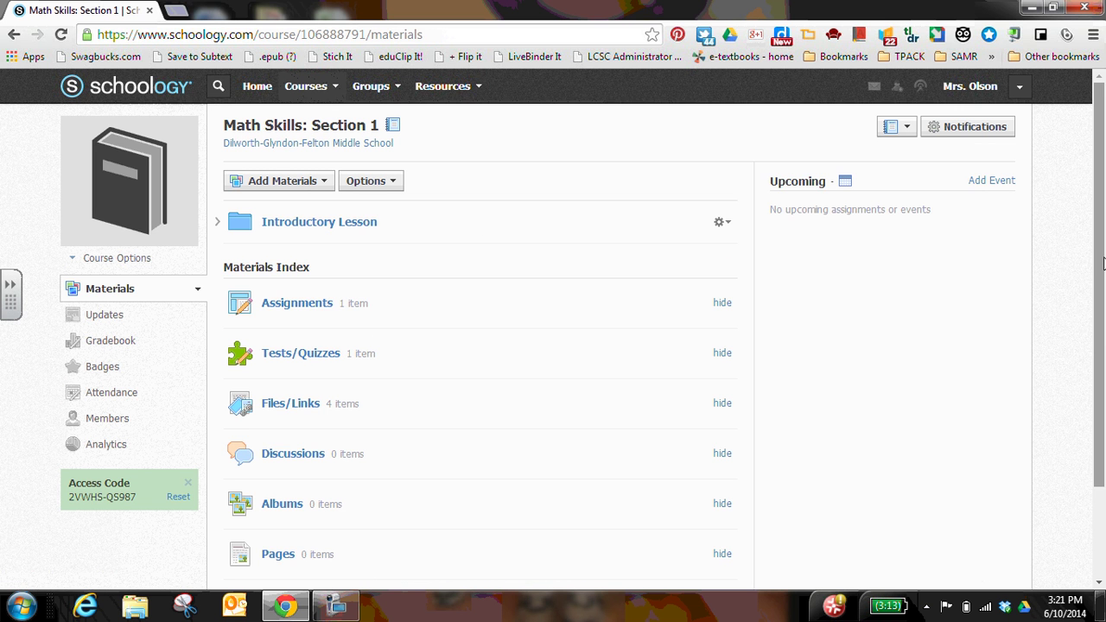
pyautogui.scroll(-1, 1103, 230)
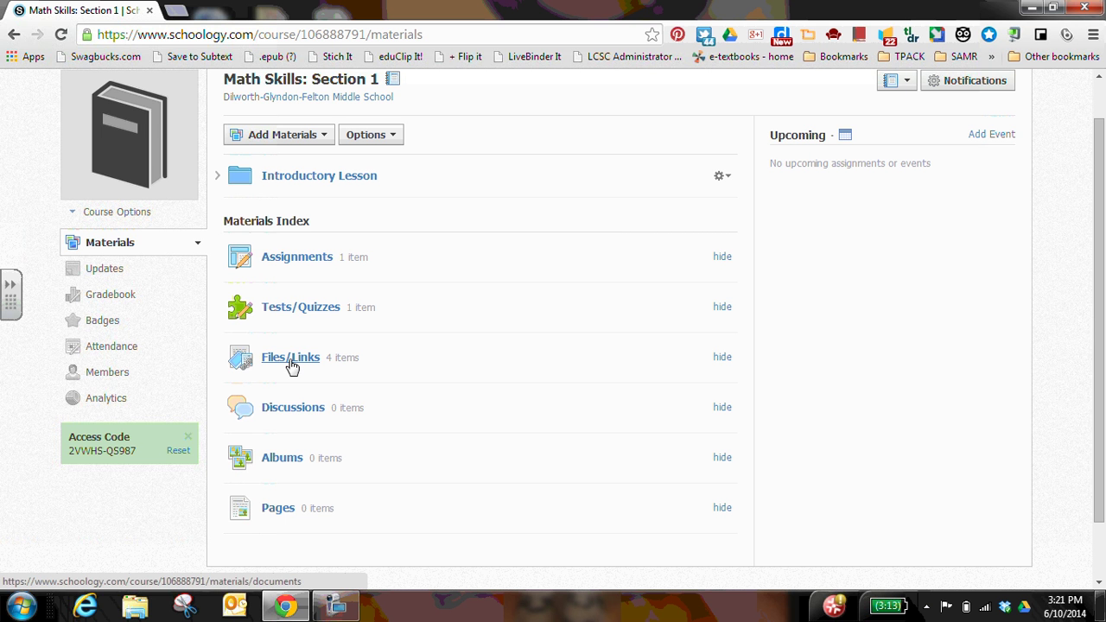
pyautogui.click(291, 363)
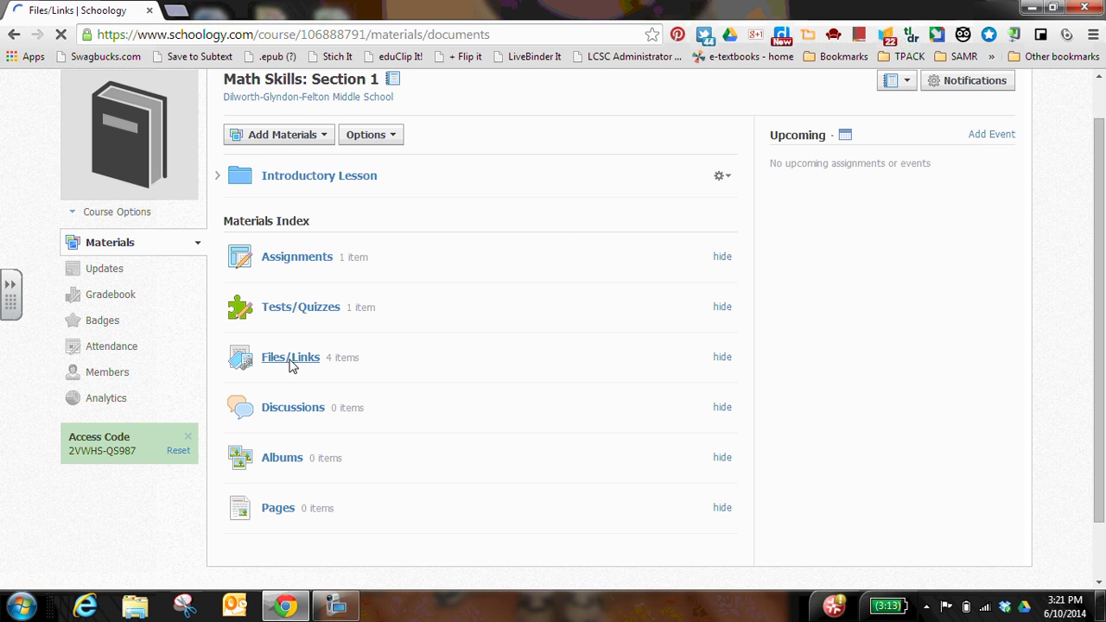